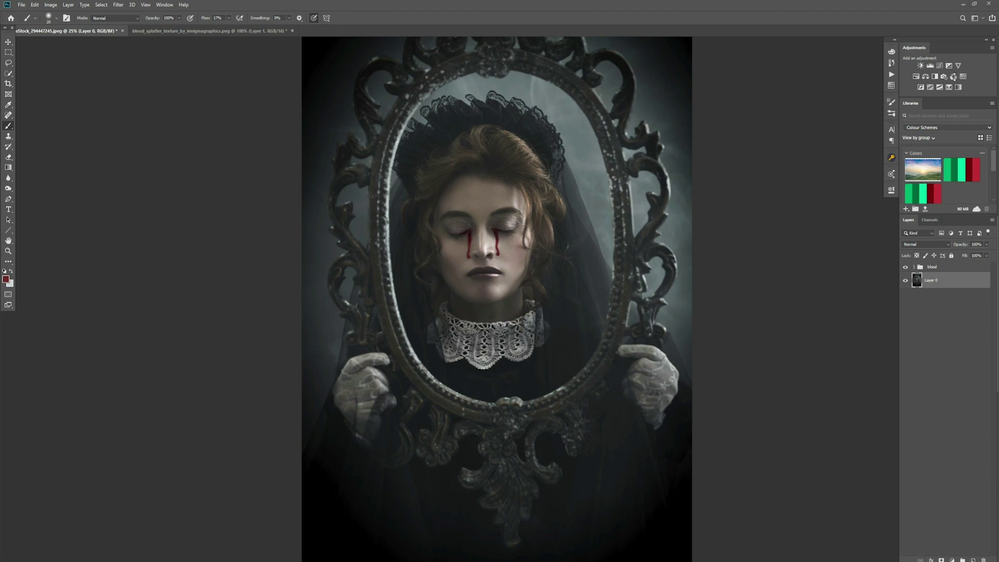
- Add three Channel Mixer adjustment layers above Layer 0
click(953, 77)
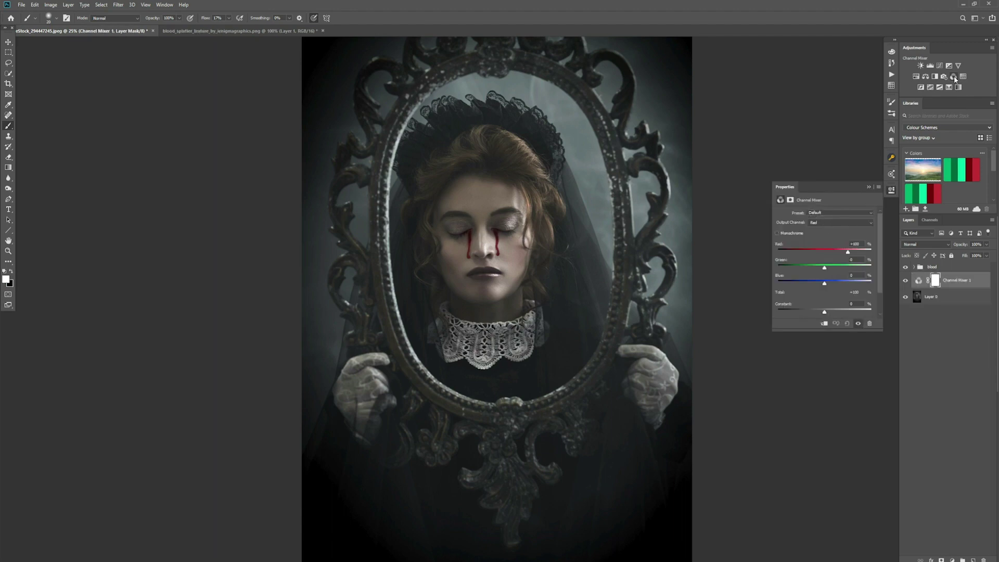
click(954, 77)
click(953, 77)
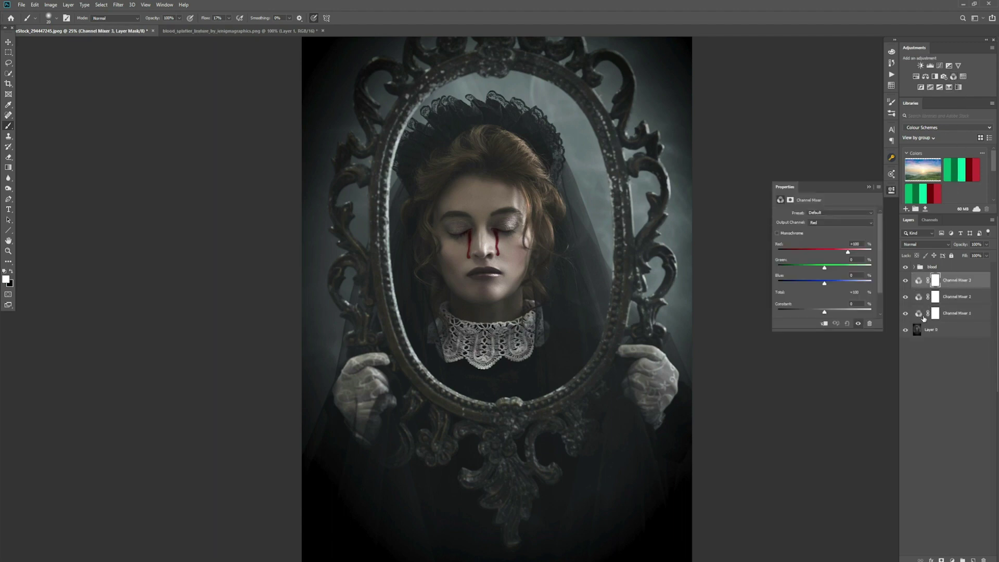
- Turn on Monochrome for Channel Mixer 1 and Channel Mixer 3
click(922, 316)
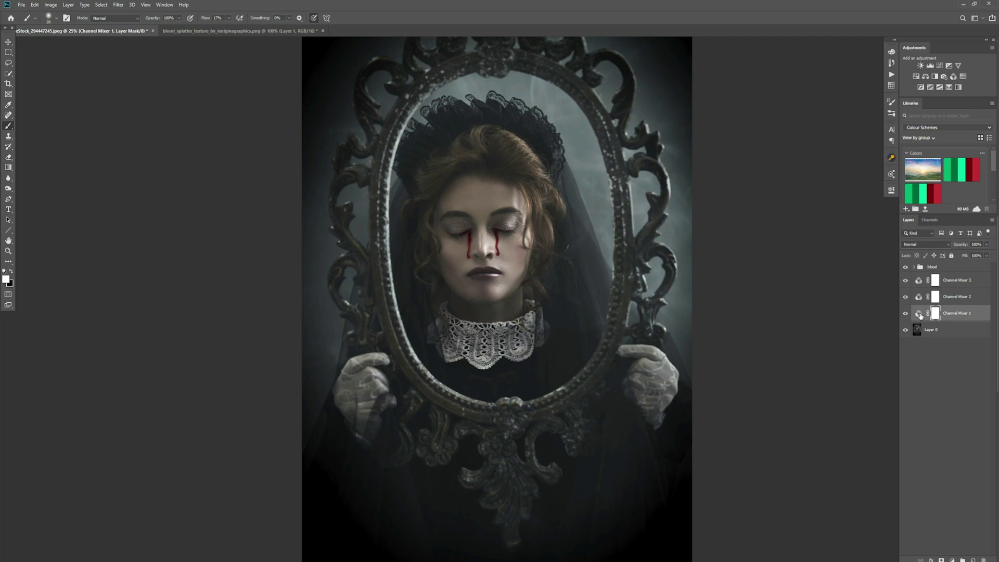
double_click(919, 314)
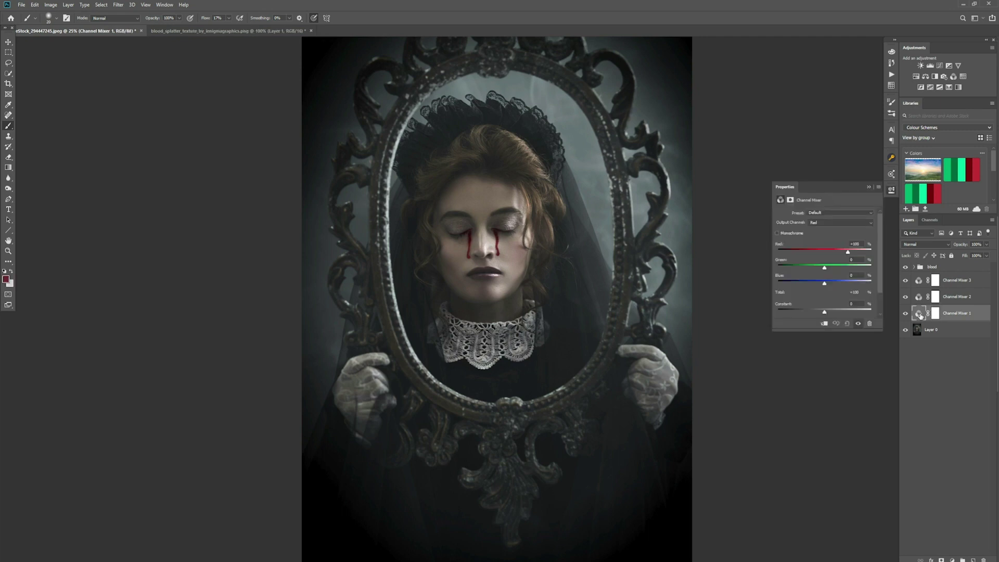
click(777, 233)
click(837, 436)
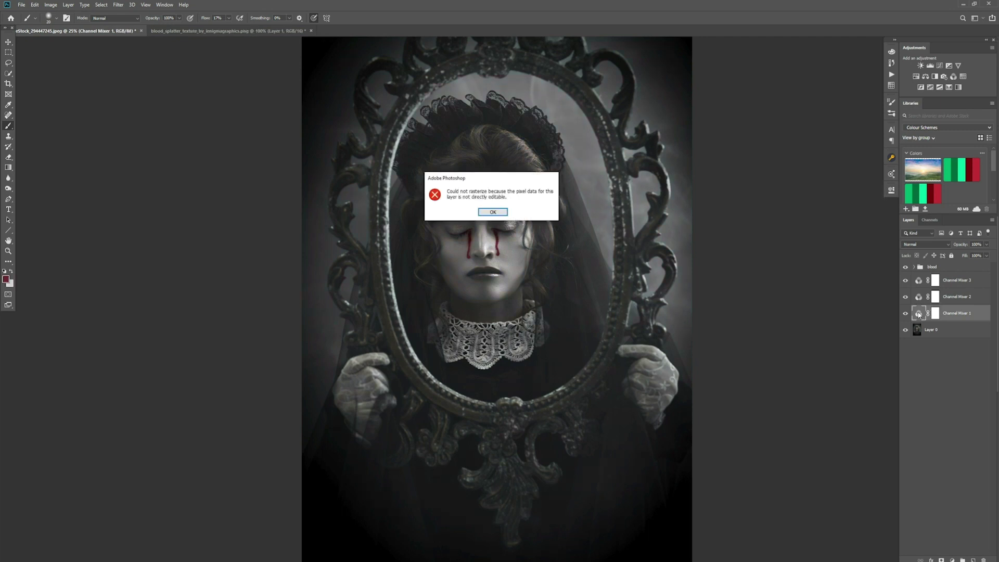
click(492, 212)
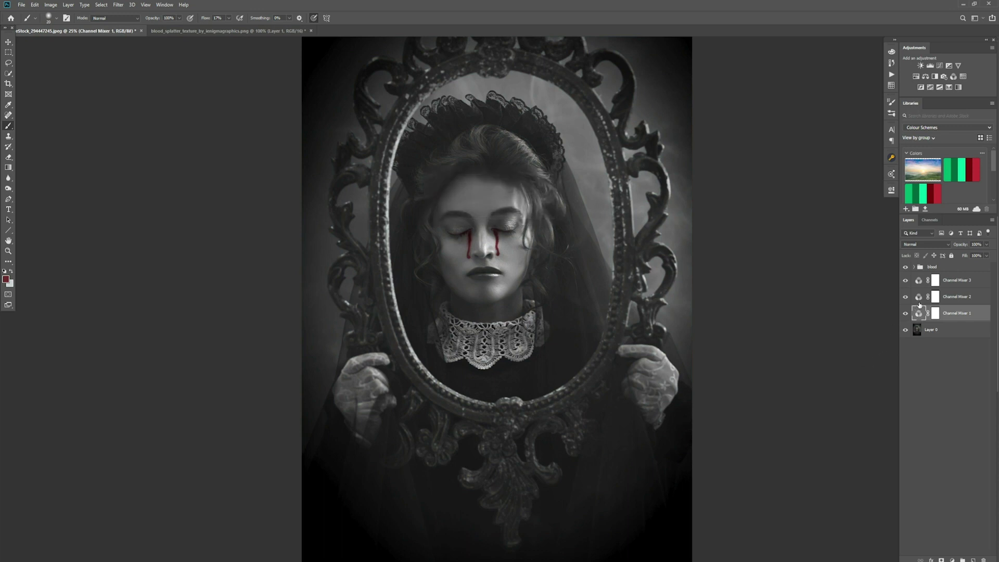
double_click(919, 297)
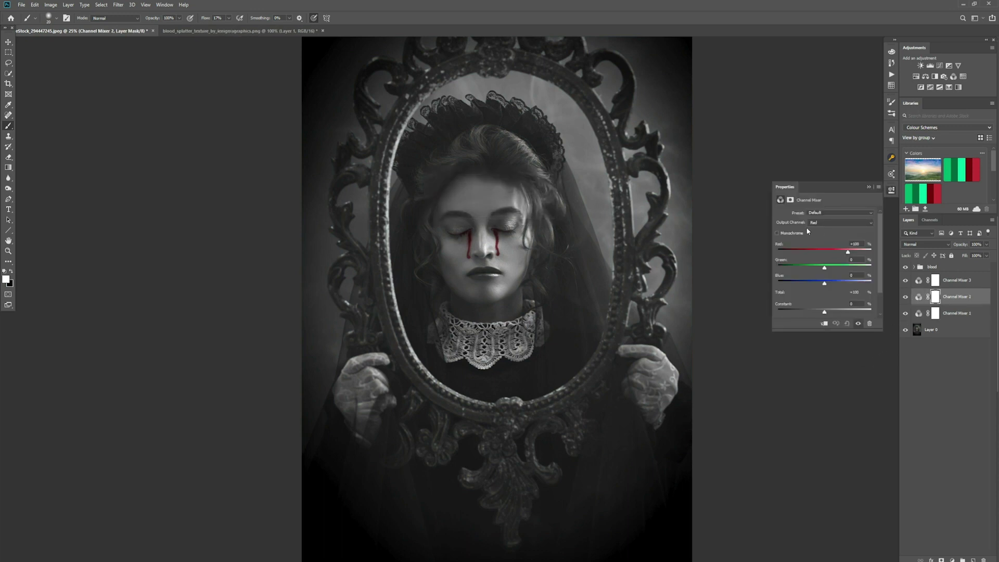
click(868, 187)
double_click(918, 281)
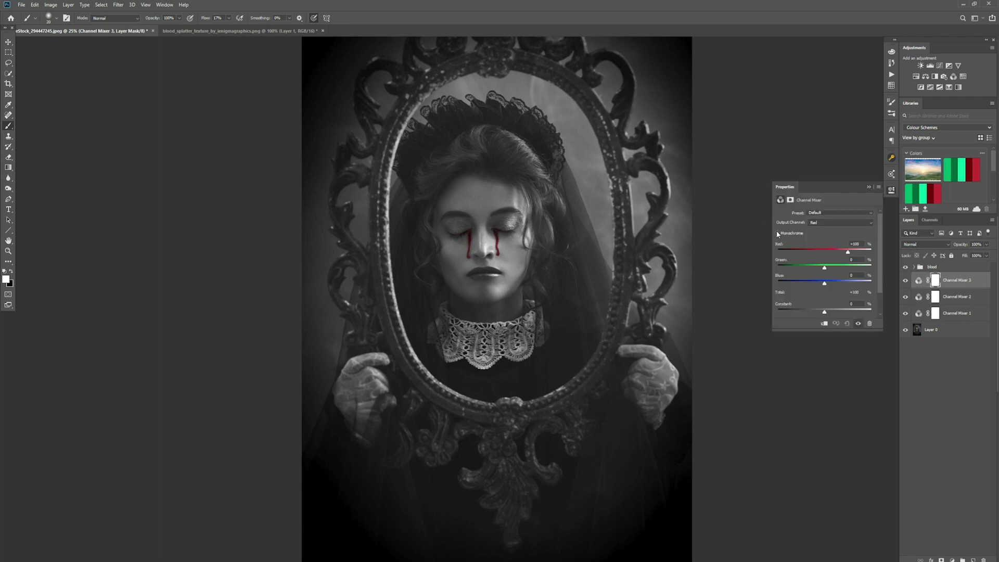
click(777, 233)
click(868, 187)
- Lower Channel Mixer 1's opacity to about 40%
click(953, 314)
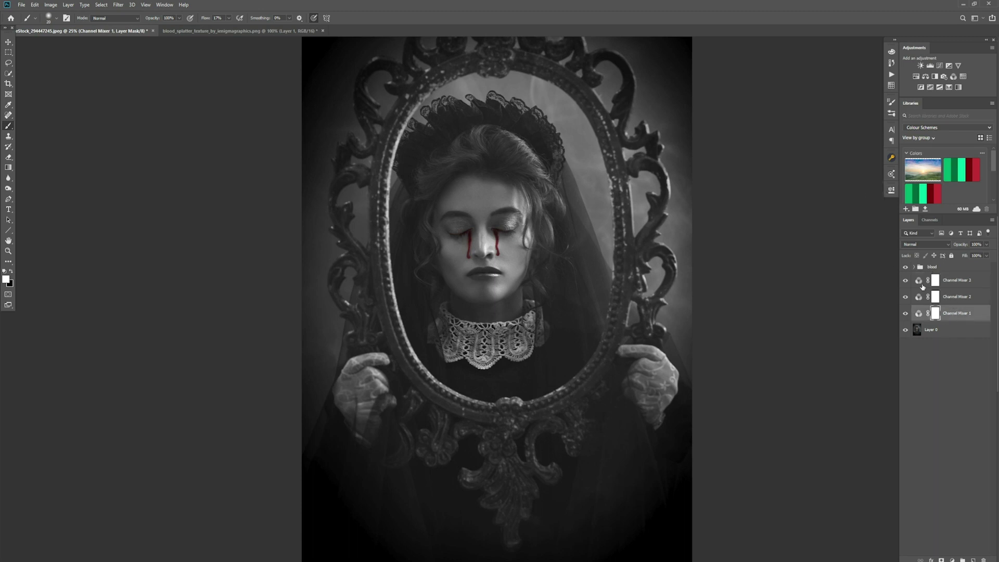
click(987, 256)
drag(987, 257, 966, 257)
- Set Channel Mixer 2 to Screen blend mode at about 47% opacity
click(959, 299)
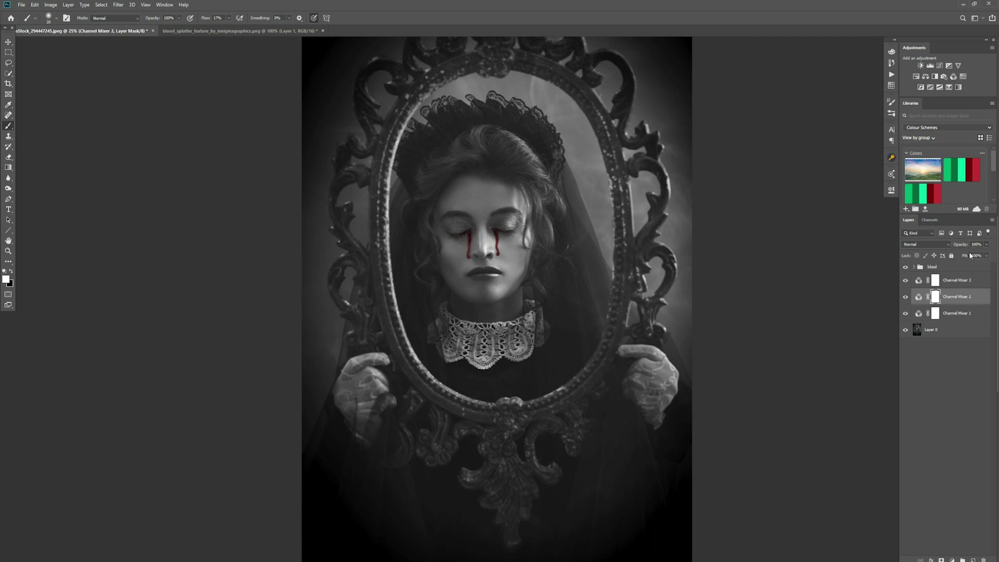
click(928, 245)
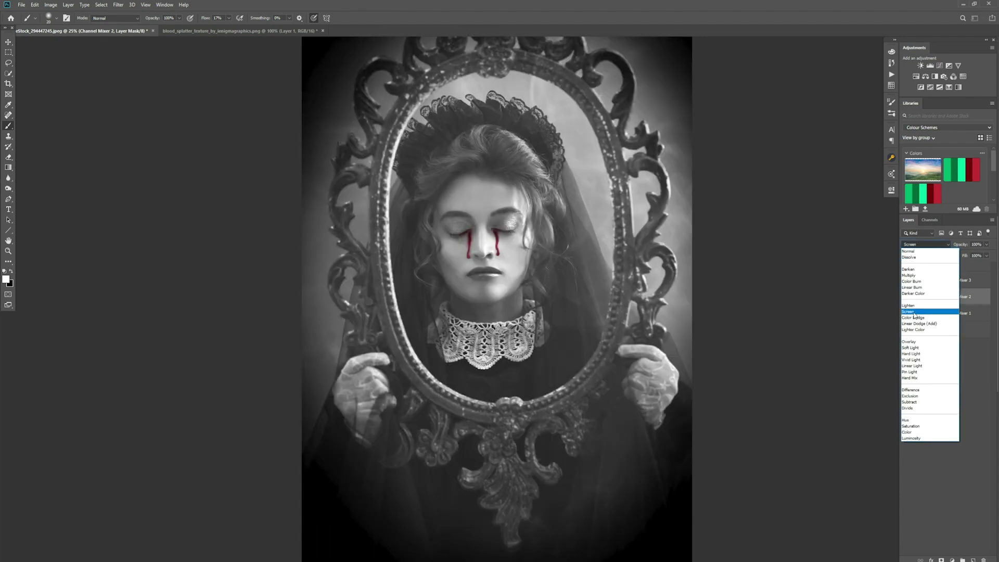
click(913, 312)
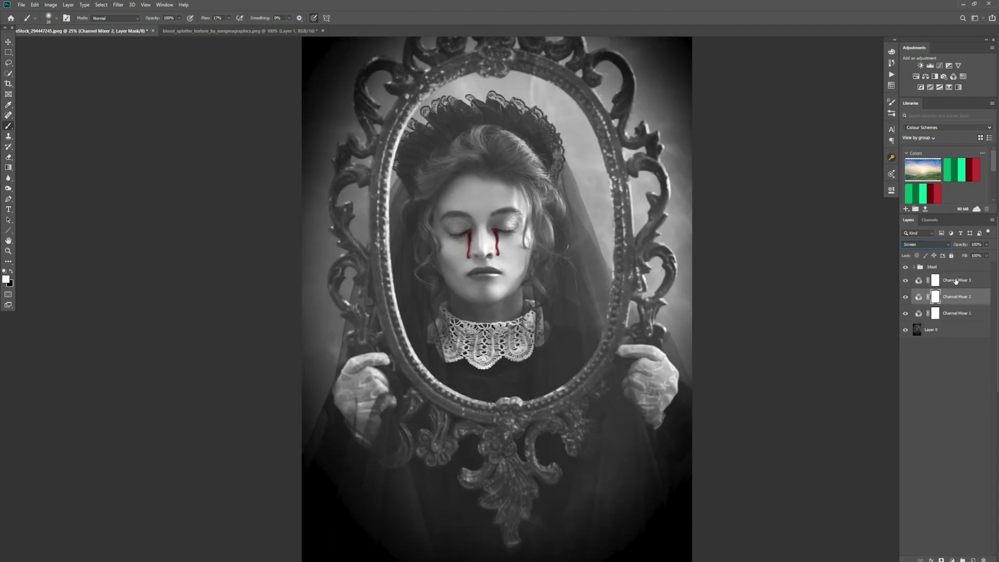
click(986, 244)
drag(986, 255, 963, 258)
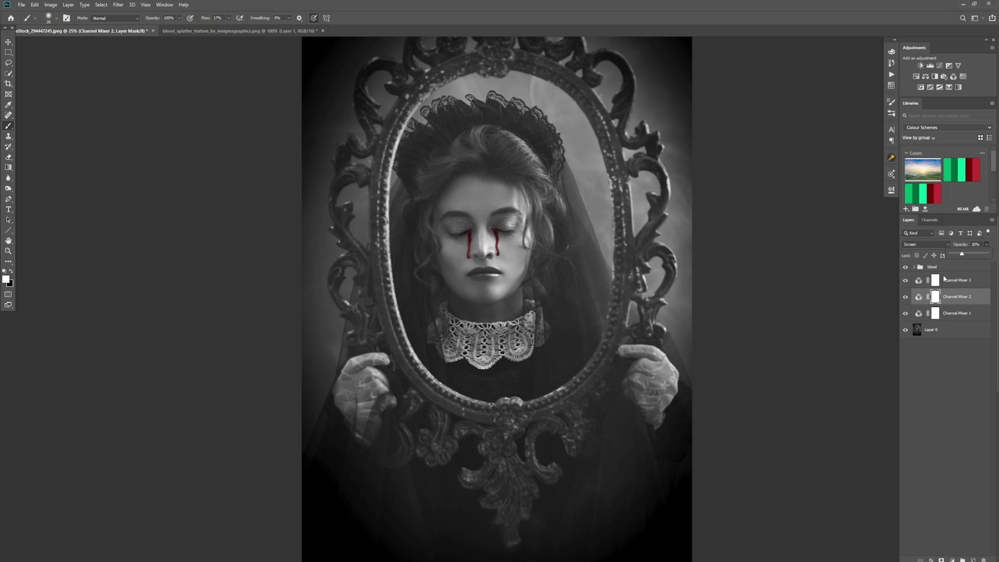
- Set Channel Mixer 3 to Soft Light blend mode at about 35% opacity
click(954, 283)
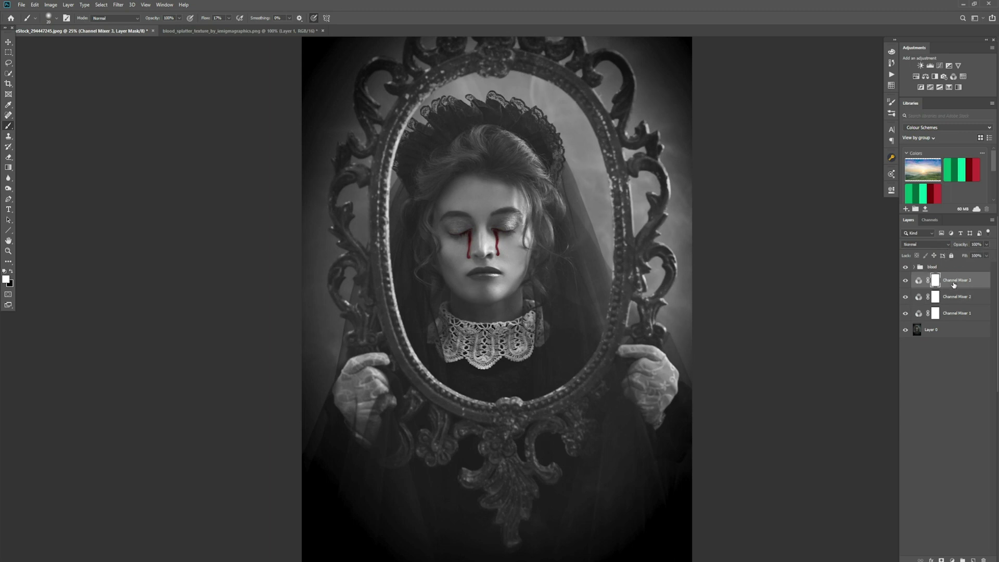
click(929, 244)
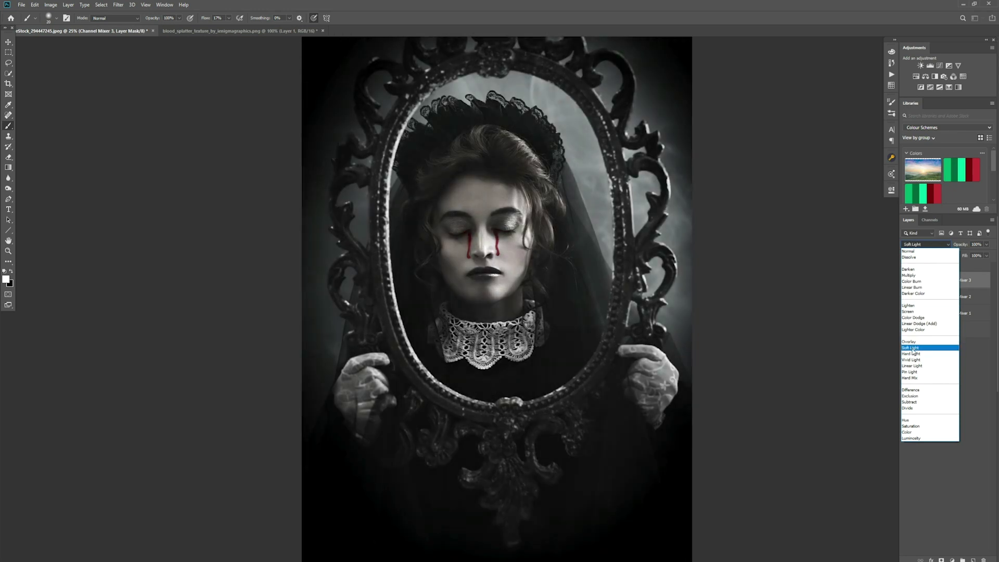
click(912, 348)
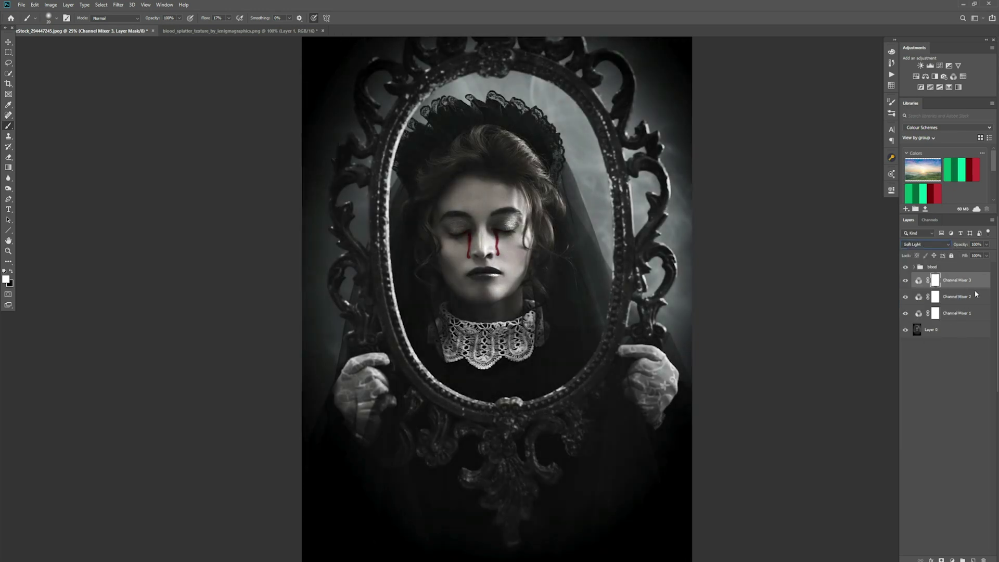
click(988, 244)
drag(986, 255, 962, 256)
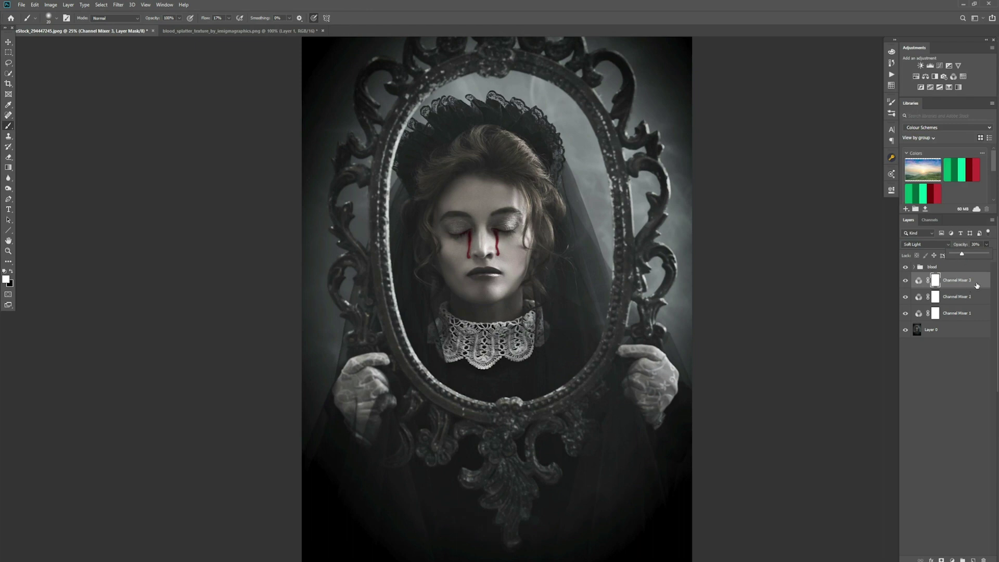
- Group Channel Mixer 1, 2 and 3 into a group named 'skin whiten'
shift+click(958, 314)
right_click(958, 314)
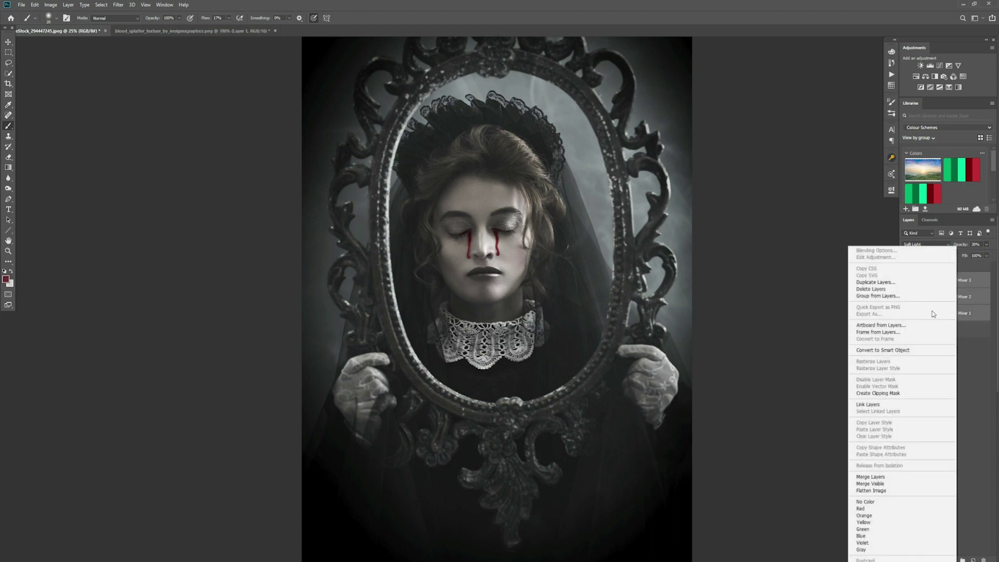
click(892, 297)
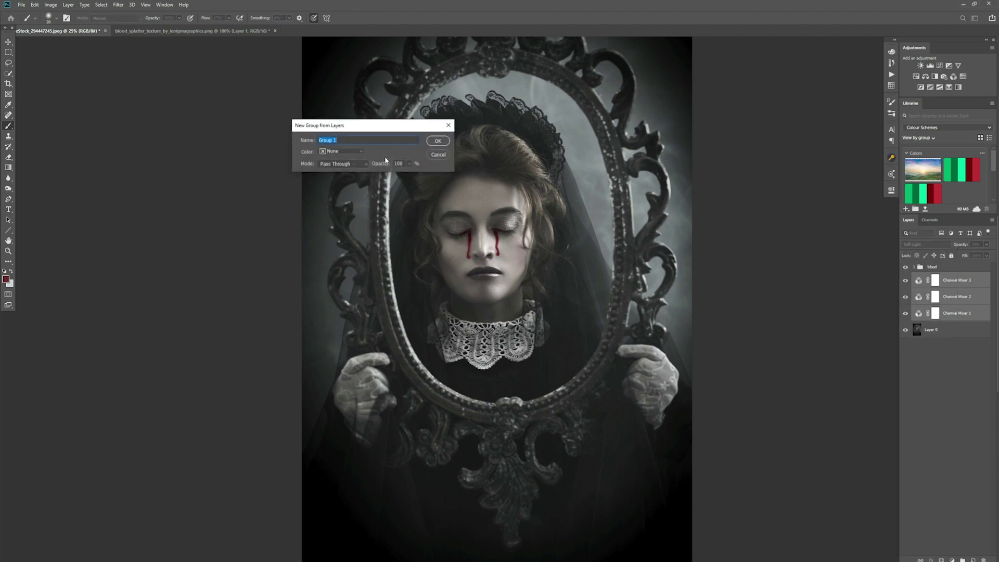
click(376, 140)
key(BackSpace)
key(BackSpace)
key(BackSpace)
key(BackSpace)
text(skin whiten)
key(Return)
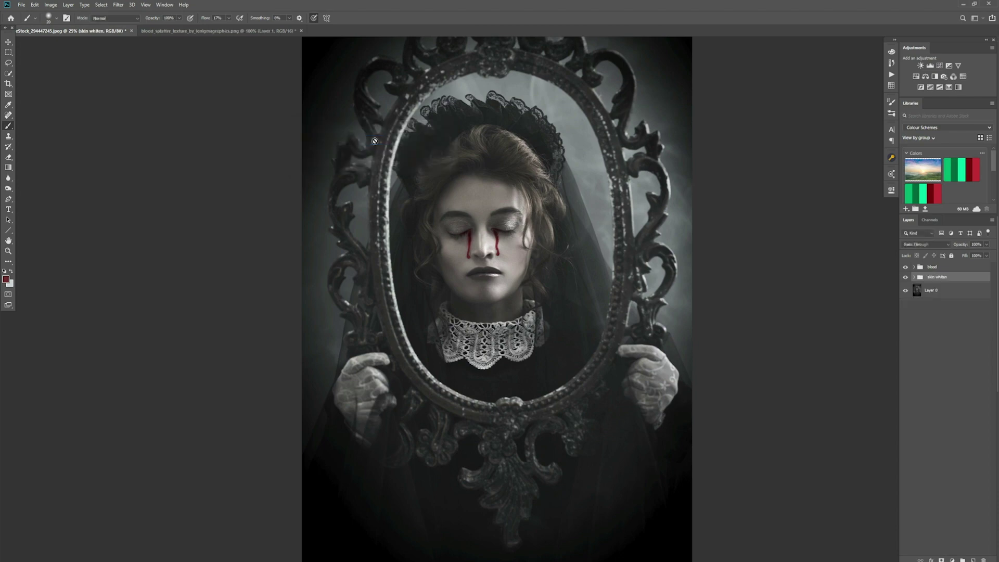
- Give the skin whiten group a black mask and prepare a white brush at 100% flow
click(941, 560)
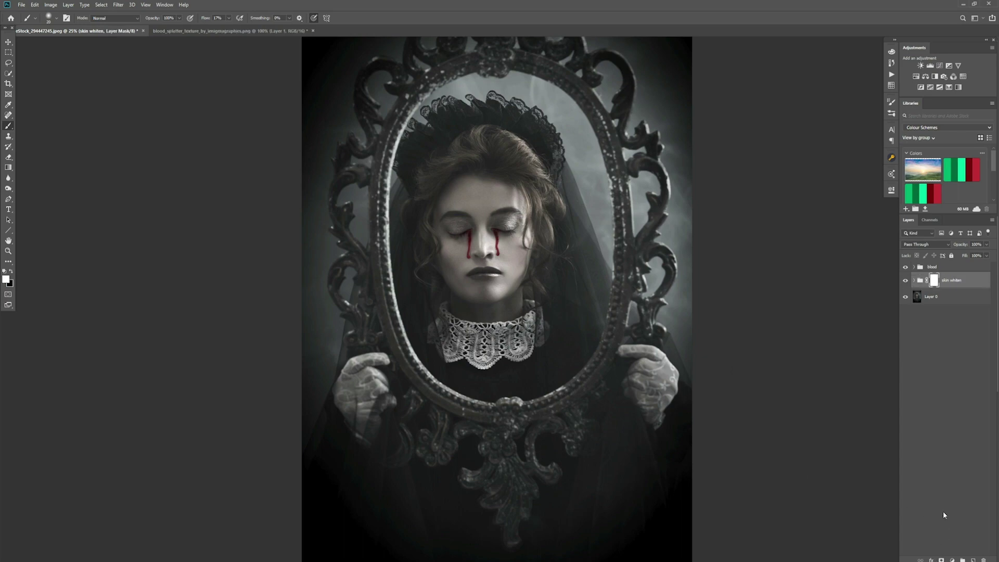
key(ctrl+i)
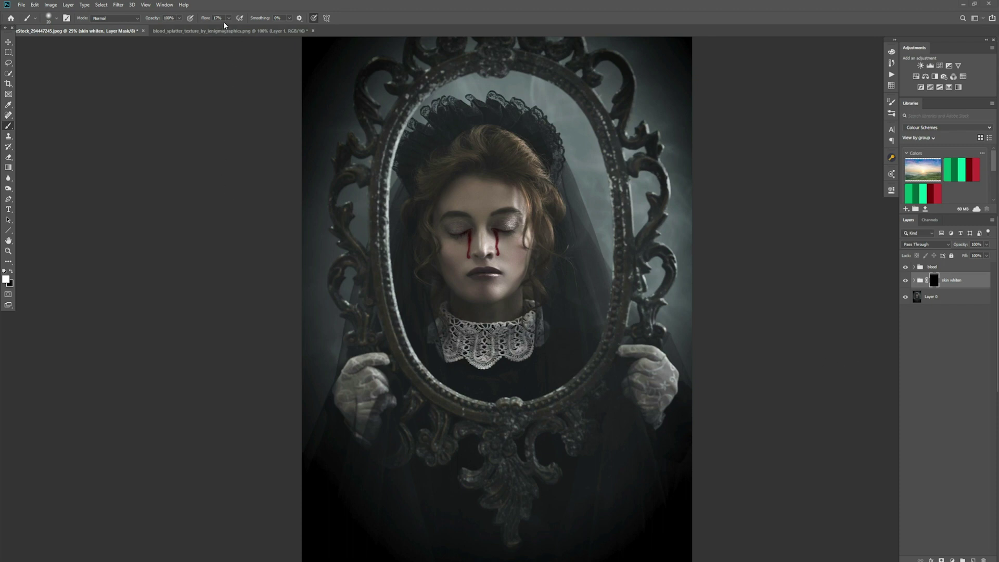
drag(229, 20, 269, 32)
key(x)
key(x)
- Paint white on the mask over the forehead, right cheek and face's right edge
key(bracketleft)
key(bracketleft)
key(bracketleft)
key(bracketleft)
mouse_move(471, 185)
mouse_down()
mouse_move(450, 195)
mouse_move(459, 182)
mouse_move(456, 200)
mouse_move(470, 211)
mouse_move(479, 189)
mouse_move(482, 216)
mouse_move(496, 196)
mouse_move(513, 199)
mouse_move(505, 186)
mouse_move(462, 184)
mouse_move(497, 191)
mouse_up()
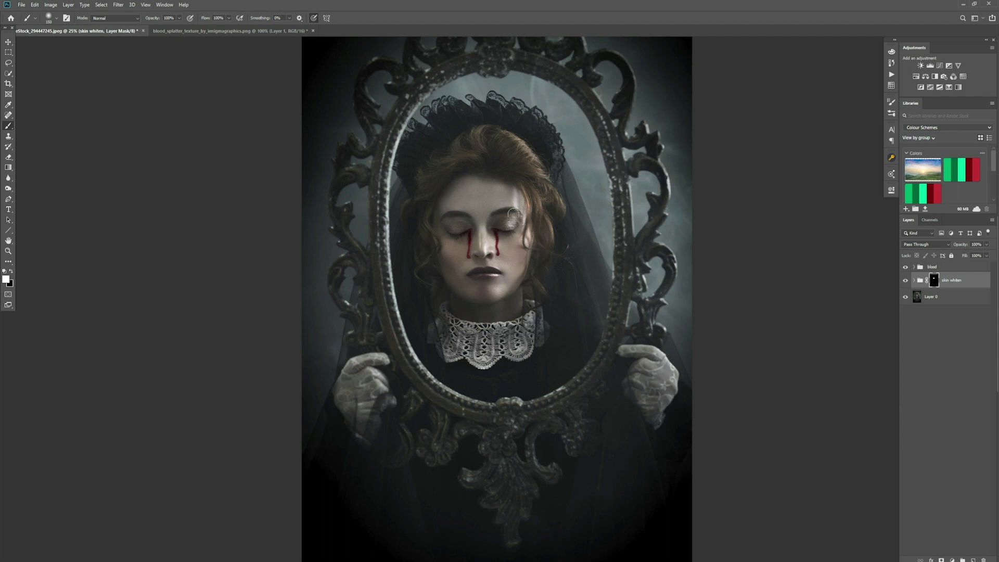
mouse_move(516, 228)
mouse_down()
mouse_move(511, 283)
mouse_move(472, 296)
mouse_move(503, 281)
mouse_move(490, 246)
mouse_move(475, 261)
mouse_move(452, 250)
mouse_move(495, 261)
mouse_move(474, 264)
mouse_move(500, 264)
mouse_move(461, 273)
mouse_move(469, 289)
mouse_move(445, 267)
mouse_move(451, 287)
mouse_move(446, 266)
mouse_move(463, 271)
mouse_move(460, 244)
mouse_move(468, 261)
mouse_move(467, 225)
mouse_up()
key(bracketright)
key(bracketright)
key(bracketleft)
key(bracketleft)
key(bracketleft)
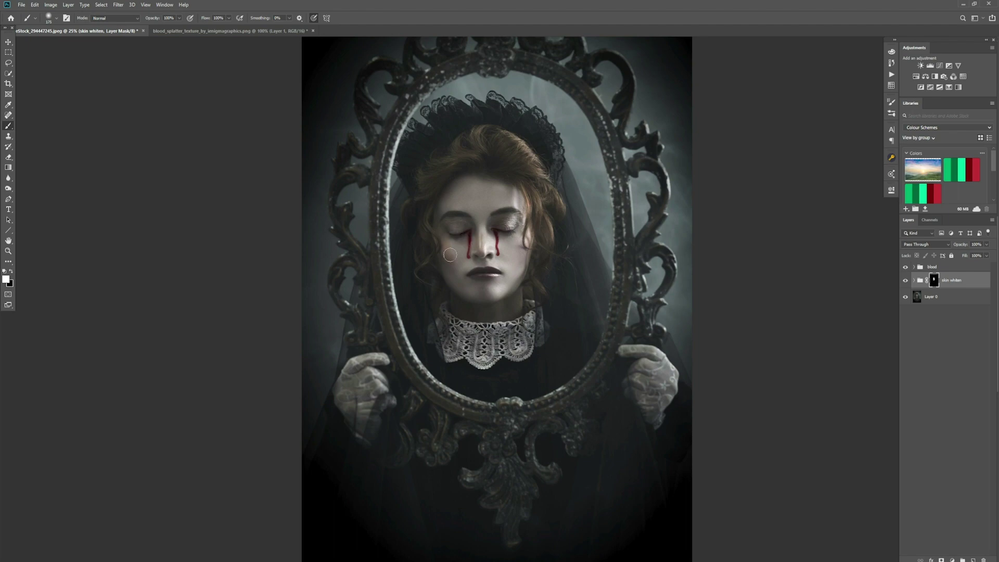
key(bracketleft)
key(bracketleft)
key(bracketleft)
key(bracketleft)
key(bracketright)
drag(521, 207, 521, 219)
key(bracketleft)
key(bracketleft)
key(bracketright)
key(bracketright)
key(bracketright)
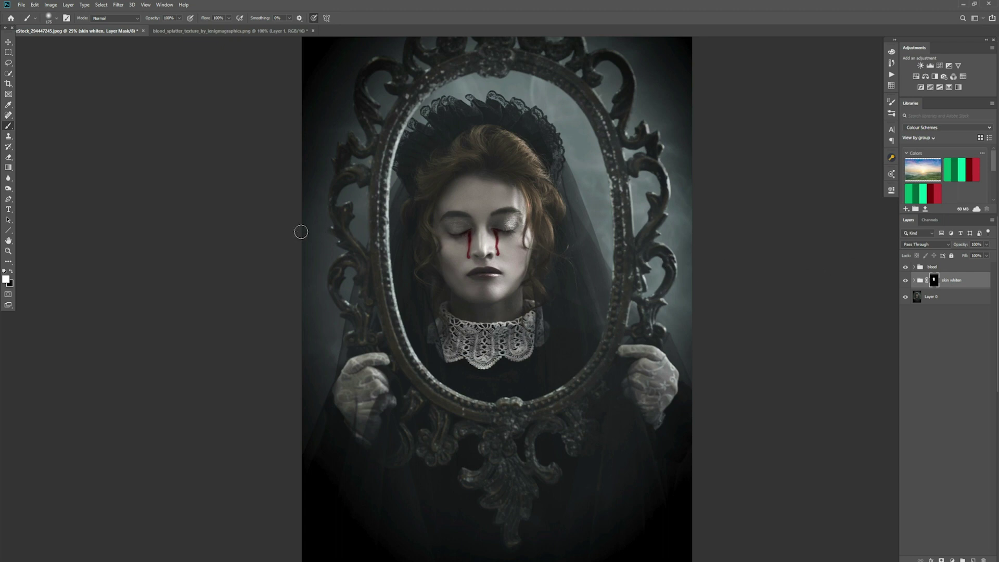
key(x)
- At 2% flow, softly paint black over both eyes, then expand the skin whiten group
click(229, 18)
click(191, 27)
click(445, 231)
mouse_move(456, 229)
mouse_down()
mouse_move(500, 225)
mouse_move(447, 228)
mouse_move(498, 234)
mouse_up()
drag(441, 226, 460, 229)
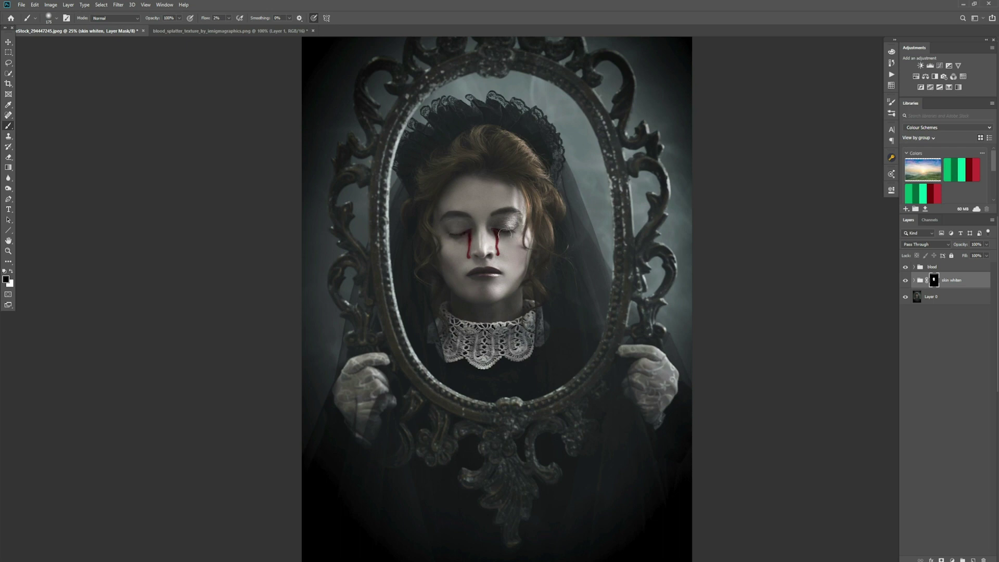
right_click(507, 228)
click(444, 229)
key(x)
click(914, 281)
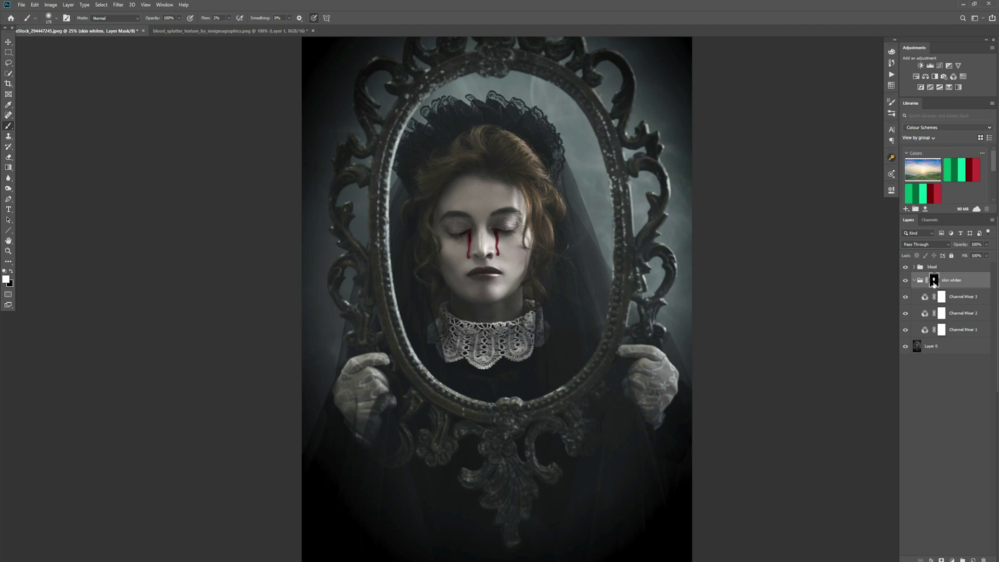
- Set Channel Mixer 1's opacity to 52% after testing 0% and 100%
click(958, 330)
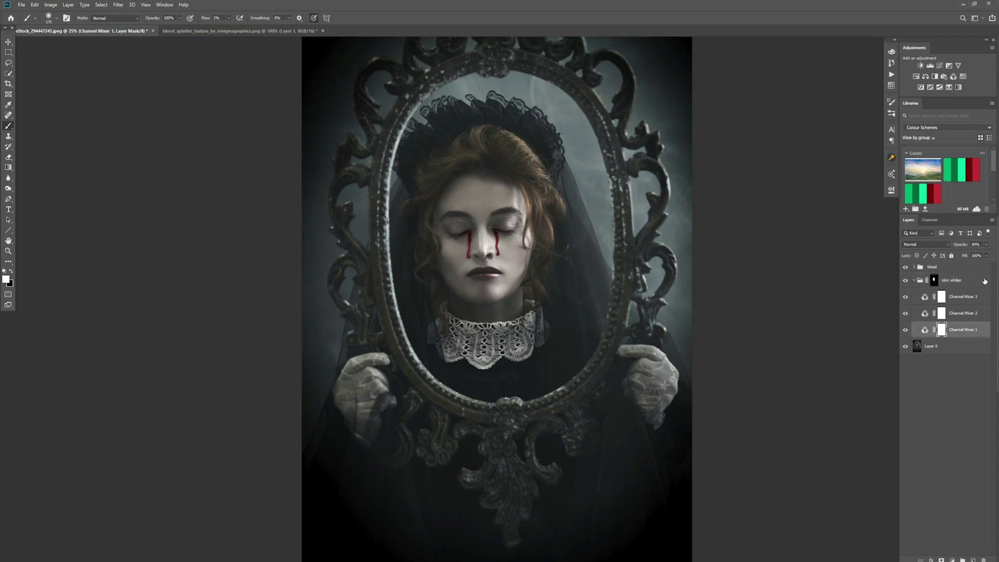
click(986, 256)
mouse_move(971, 255)
mouse_down()
mouse_move(955, 255)
mouse_move(986, 256)
mouse_up()
drag(985, 254, 996, 257)
drag(995, 257, 969, 258)
drag(970, 255, 973, 257)
drag(974, 257, 974, 258)
- Set Channel Mixer 2 to 43% and Channel Mixer 3 to roughly 32% opacity, then collapse the group
click(971, 315)
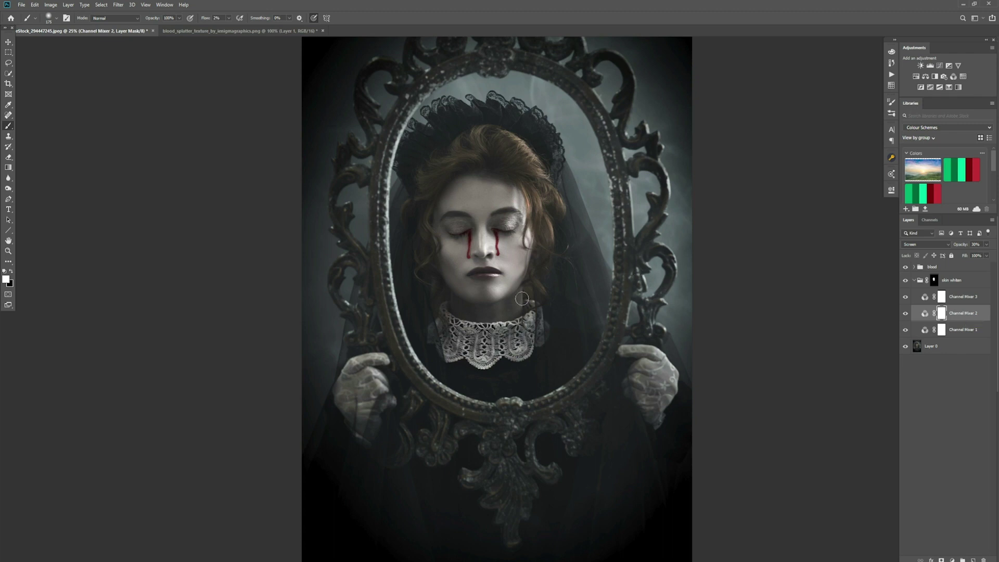
click(986, 245)
mouse_move(966, 254)
mouse_down()
mouse_move(990, 256)
mouse_move(963, 256)
mouse_up()
drag(967, 256, 969, 259)
click(963, 298)
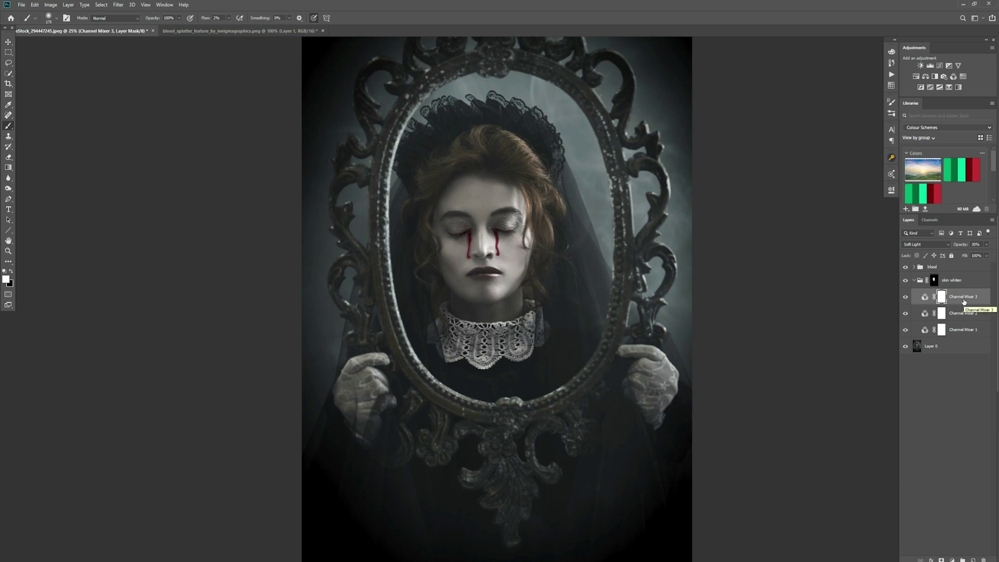
click(988, 245)
drag(966, 255, 974, 256)
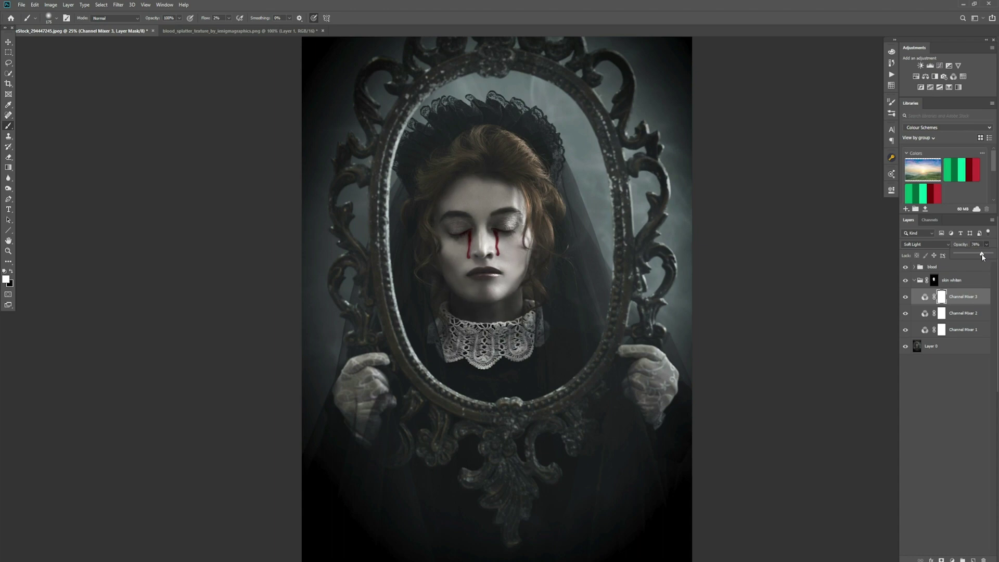
drag(958, 259, 964, 260)
click(914, 280)
- Toggle the skin whiten group's visibility off and on to compare the effect
click(905, 280)
click(905, 281)
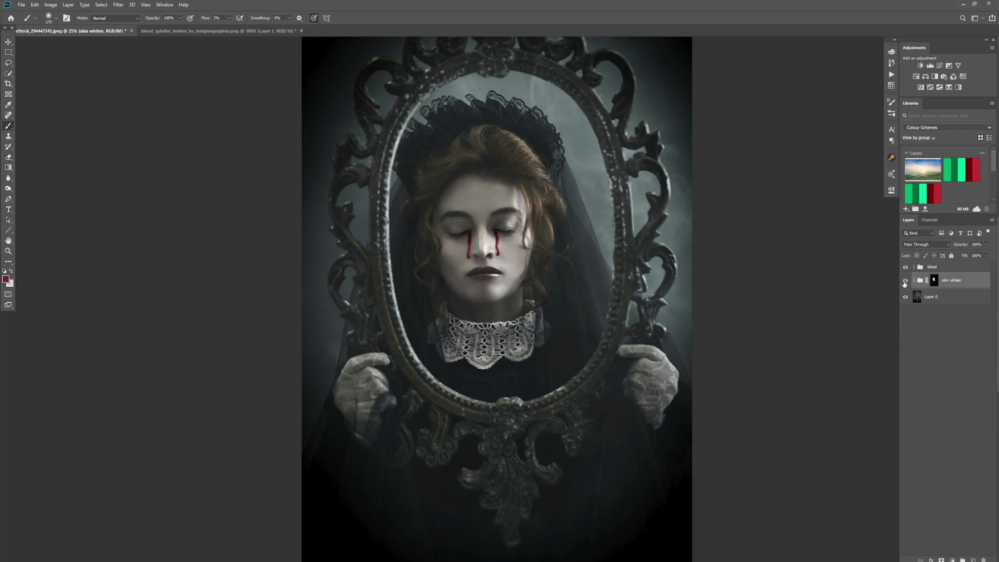
click(906, 281)
- Duplicate the skin whiten group and replace the copy's mask with an inverted black mask
key(ctrl+j)
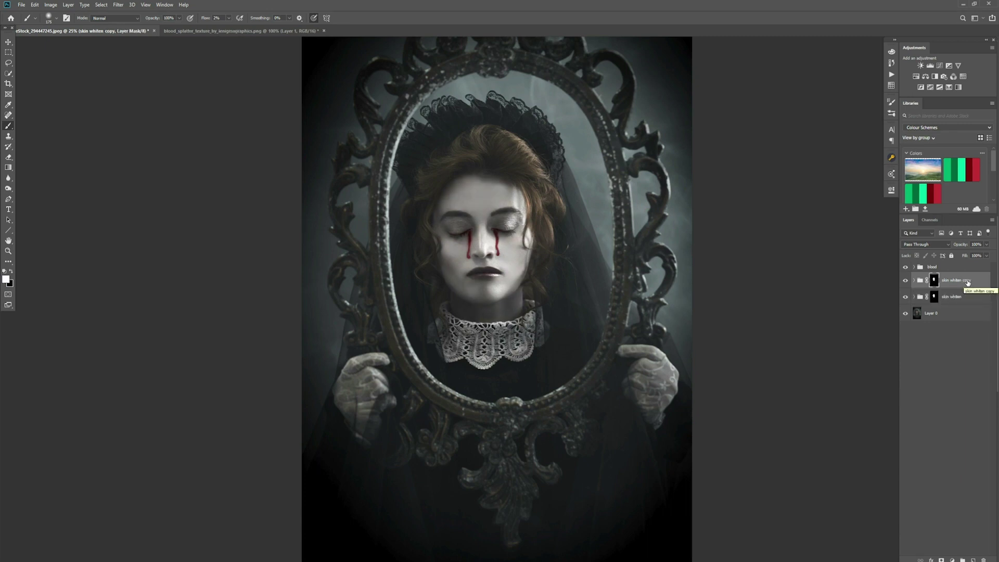
right_click(934, 283)
click(938, 296)
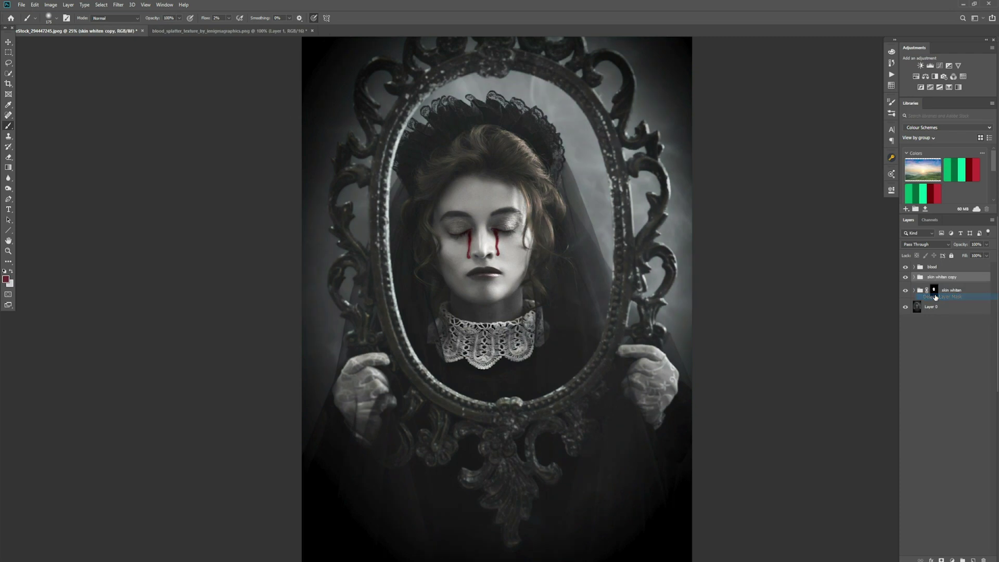
click(941, 559)
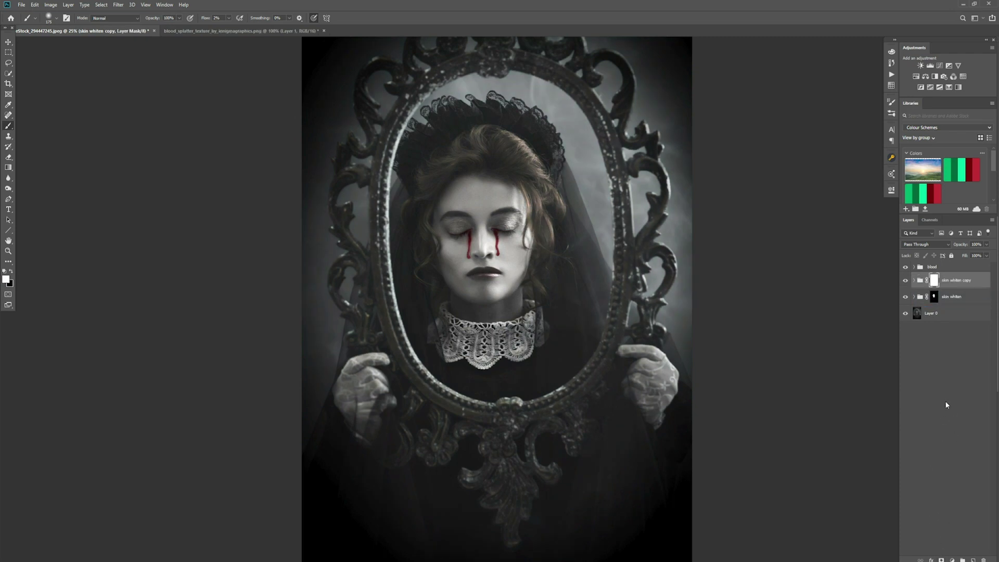
key(ctrl+i)
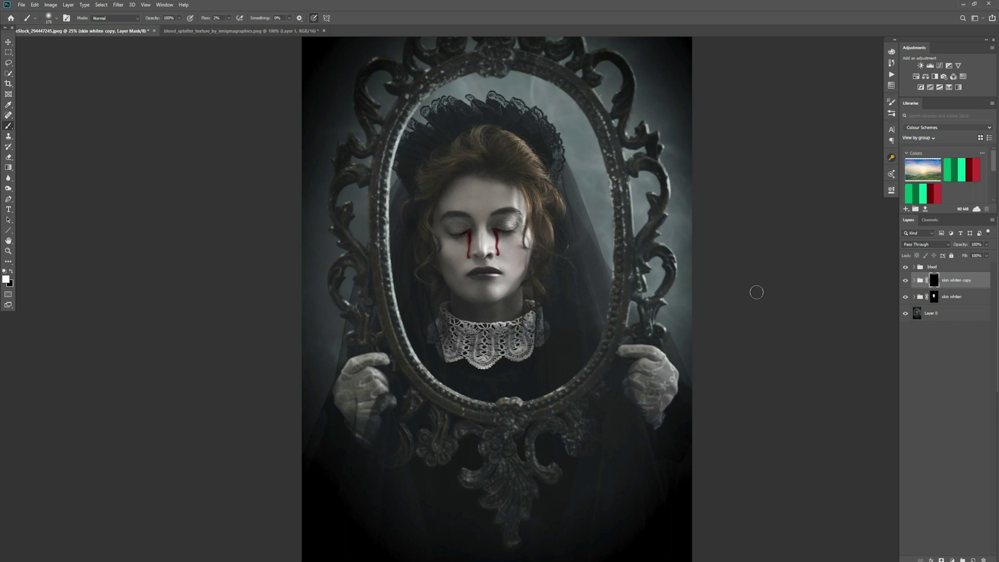
- At 99% flow, paint white on the skin whiten copy mask over the hair and right cheek
click(229, 18)
drag(265, 29, 266, 29)
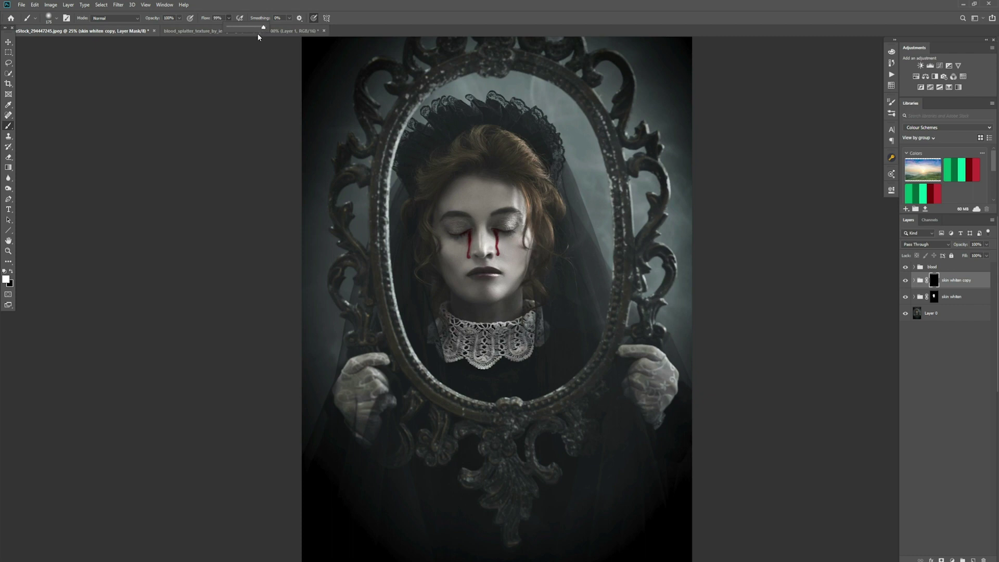
drag(492, 156, 516, 155)
key(bracketleft)
key(bracketleft)
key(bracketleft)
key(bracketleft)
key(bracketleft)
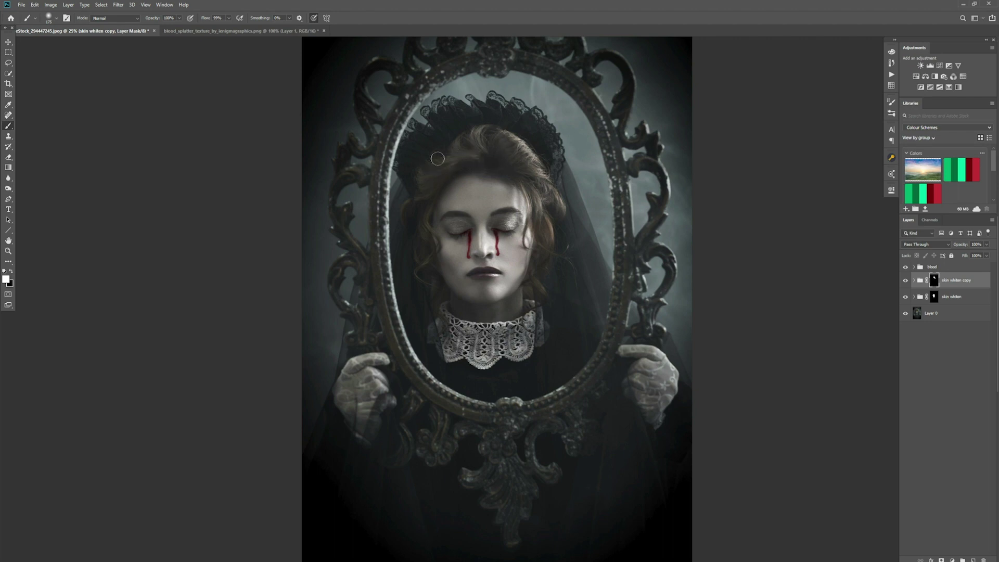
key(bracketleft)
key(bracketleft)
key(bracketleft)
key(bracketleft)
key(bracketleft)
key(bracketleft)
key(bracketleft)
key(bracketleft)
drag(526, 223, 526, 246)
- In the skin whiten copy group, raise Channel Mixer 1's opacity to 60%
click(914, 281)
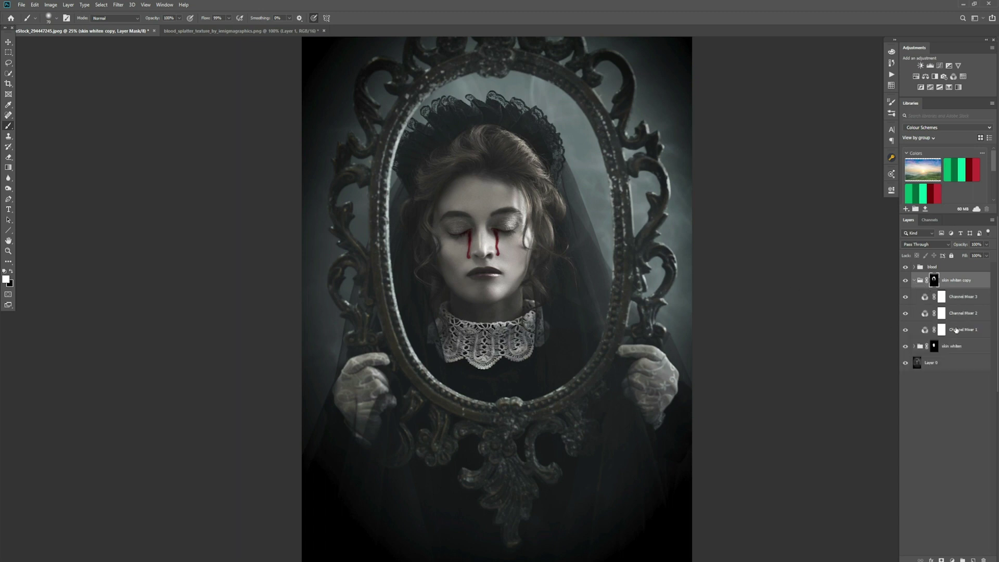
click(966, 333)
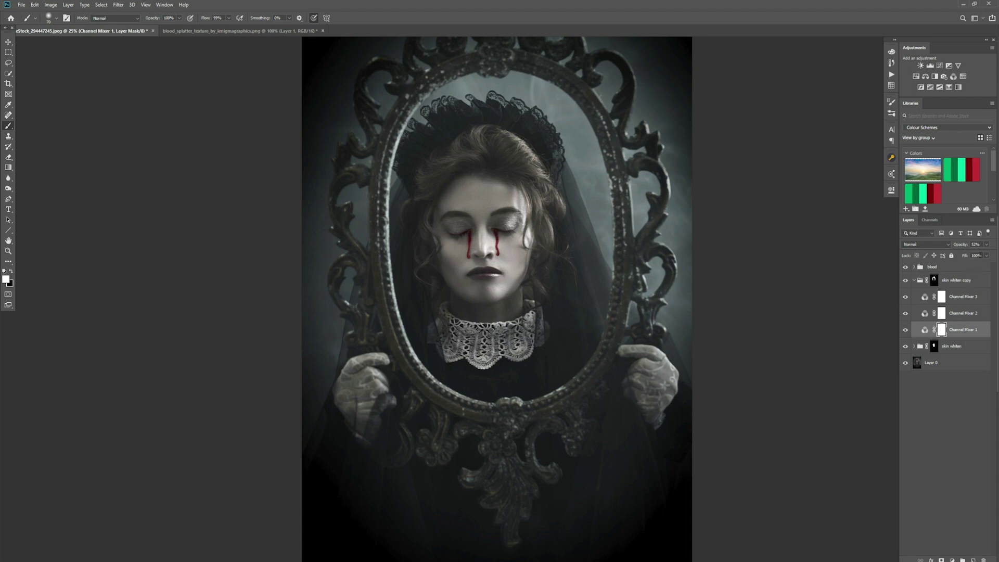
click(973, 331)
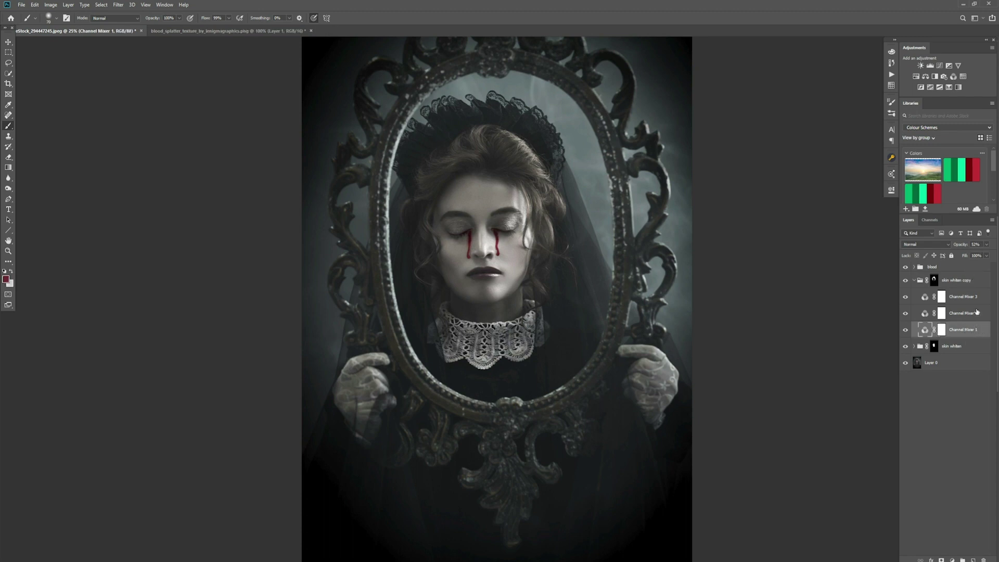
click(987, 245)
drag(974, 255, 988, 256)
- Set the copy's Channel Mixer 2 to 52% and Channel Mixer 3 to 32% opacity, then collapse the group
click(965, 319)
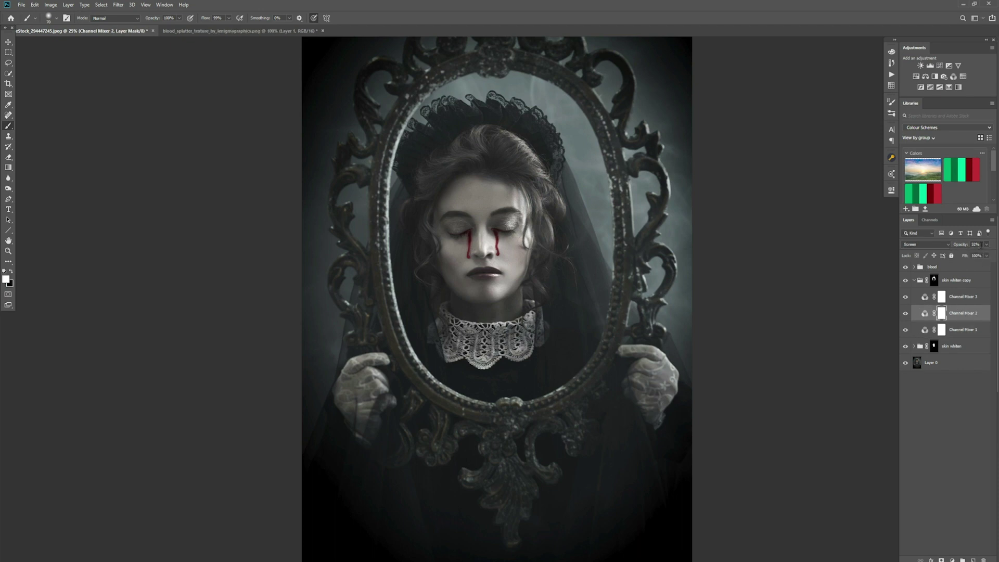
click(987, 246)
drag(966, 256, 973, 259)
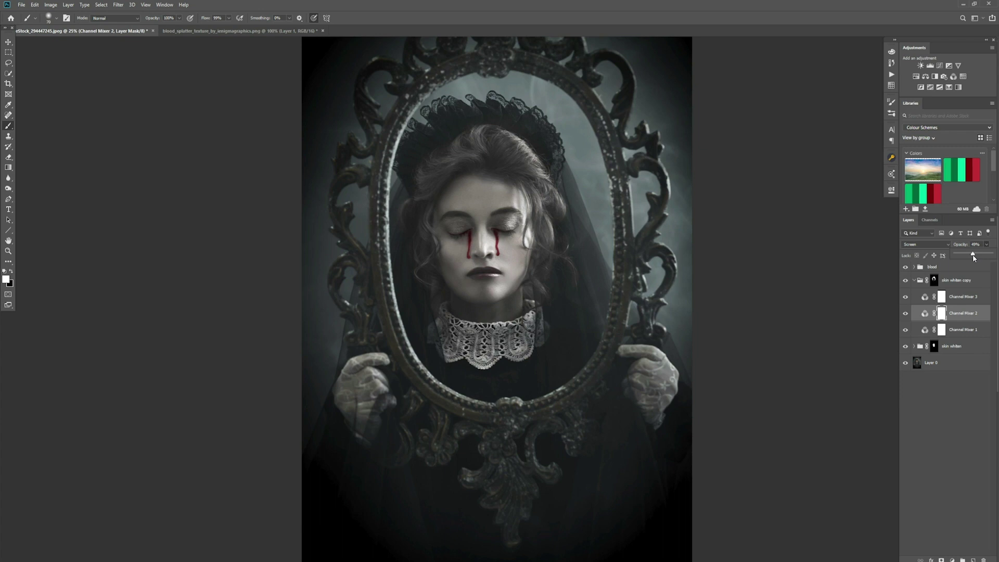
drag(974, 257, 974, 257)
key(shift+alt+f)
click(960, 297)
click(986, 244)
drag(974, 256, 974, 257)
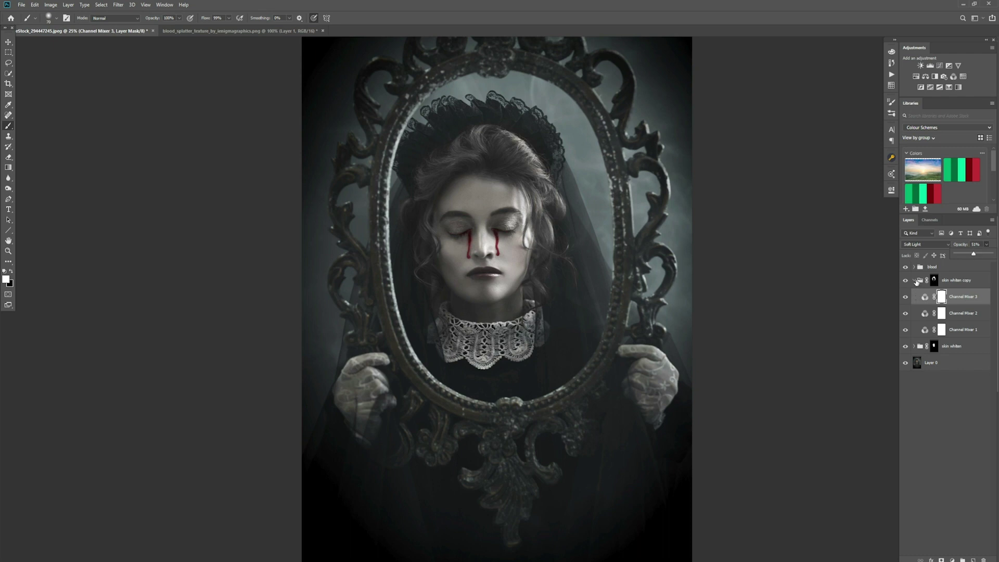
click(920, 281)
click(914, 280)
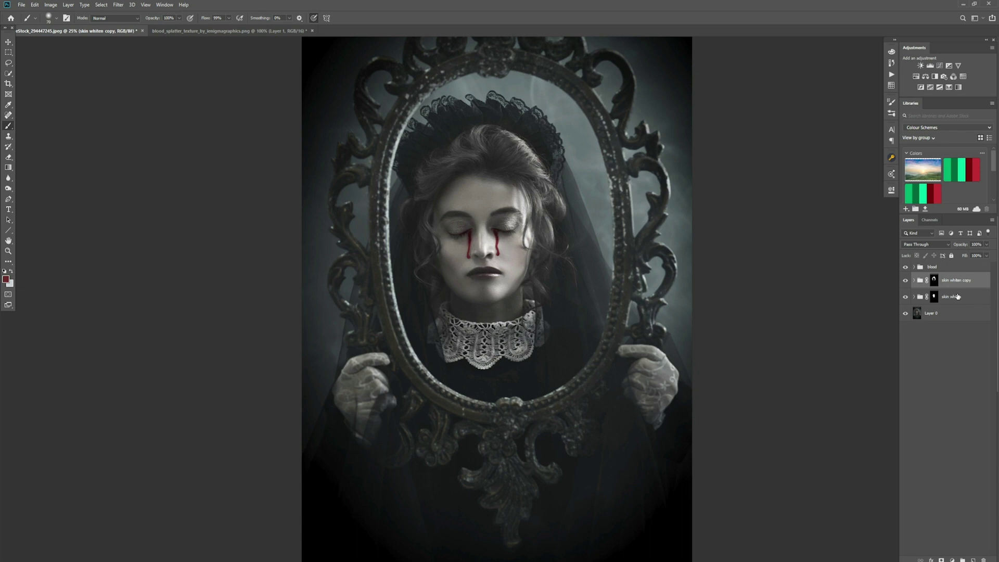